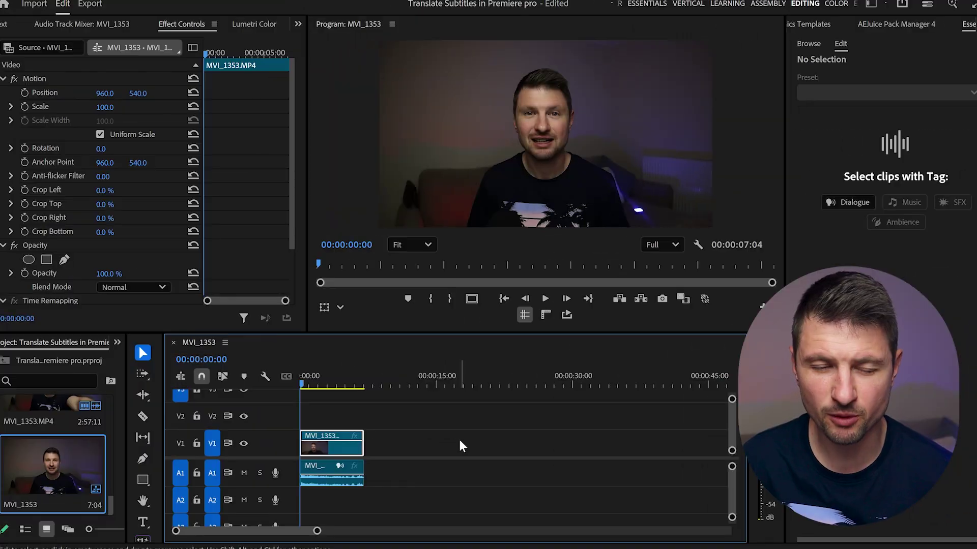
Step: Open the Text panel, review the sequence transcript, then go back to the Captions tab
click(297, 25)
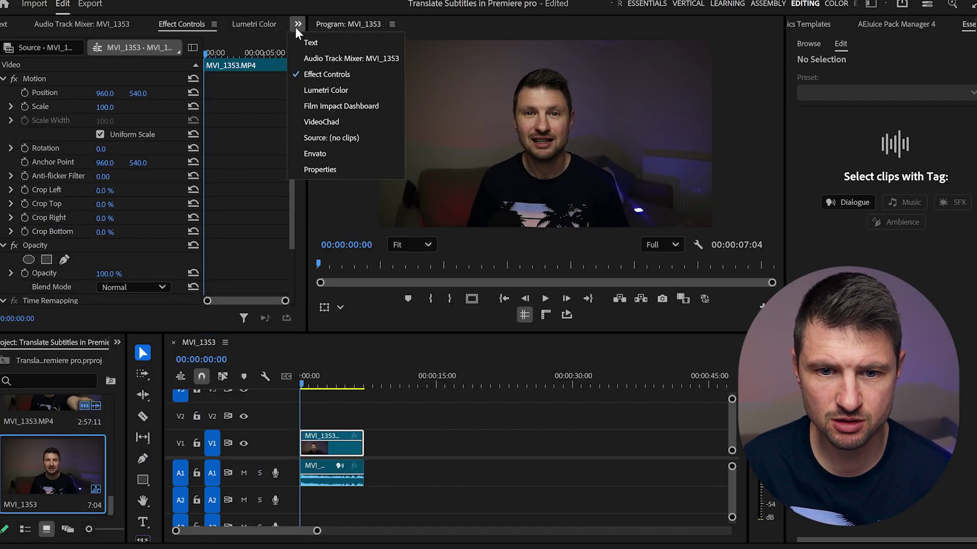
click(320, 43)
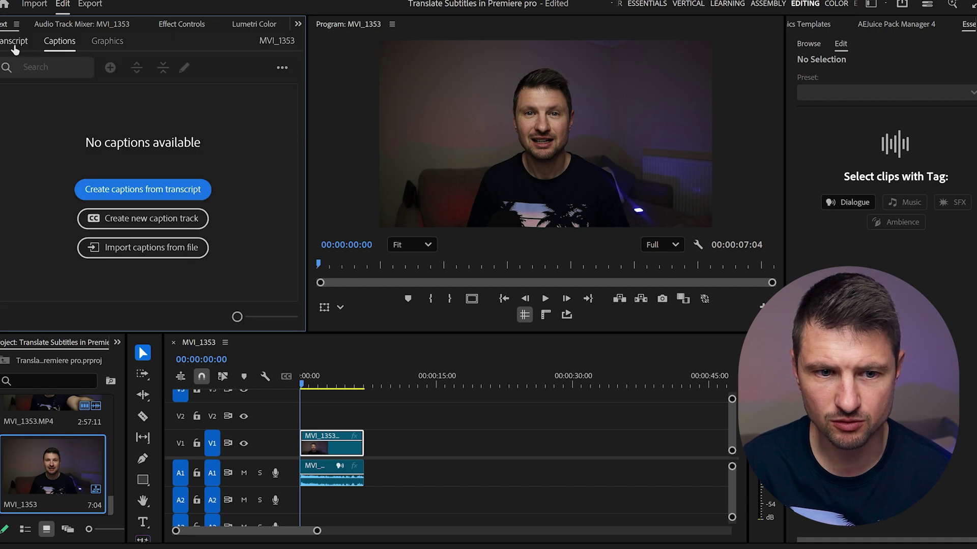
click(16, 43)
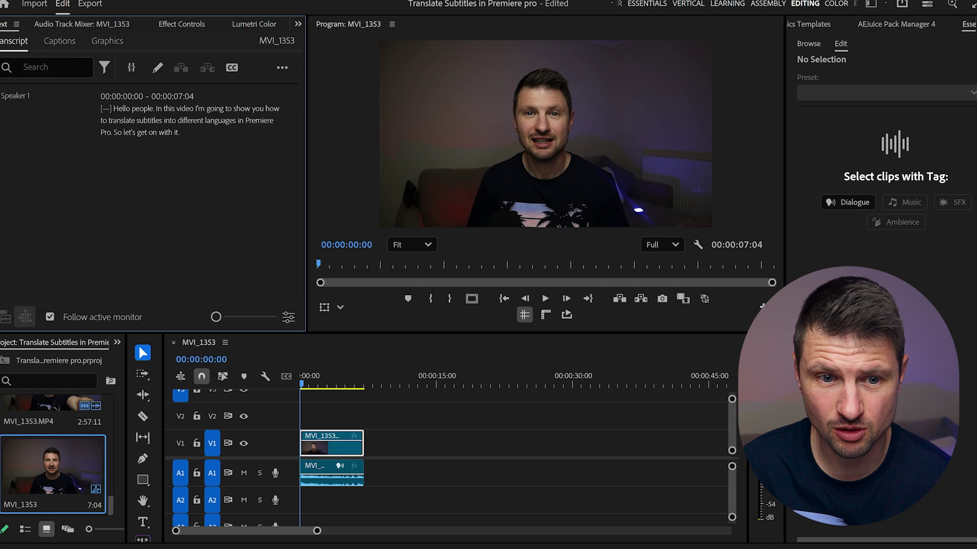
click(59, 42)
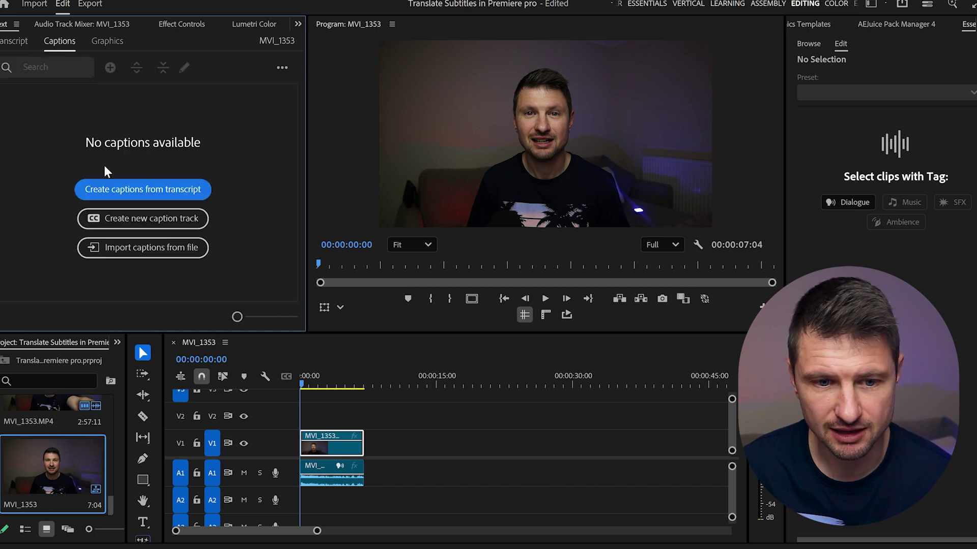
Step: Generate single-line captions from the transcript with the Subtitle default preset
click(122, 193)
drag(522, 200, 530, 137)
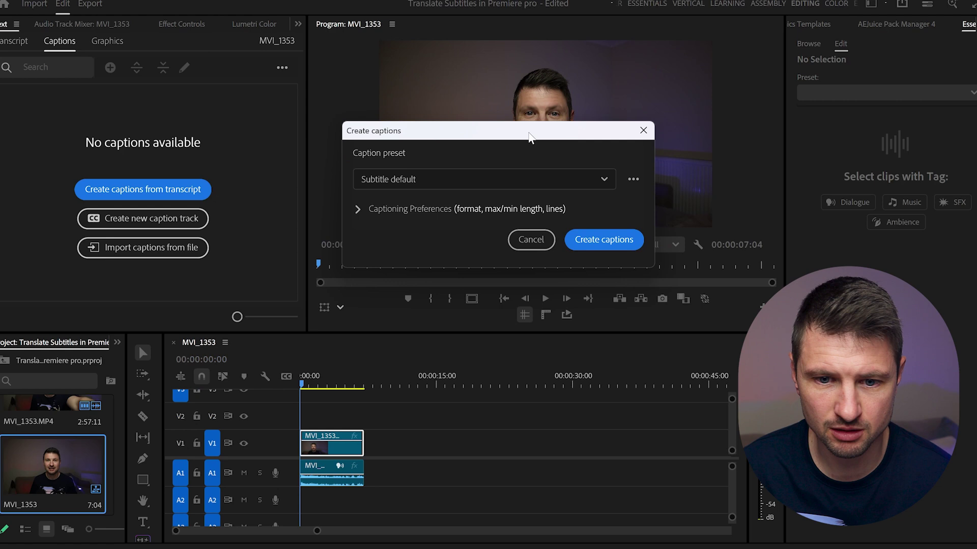
click(358, 210)
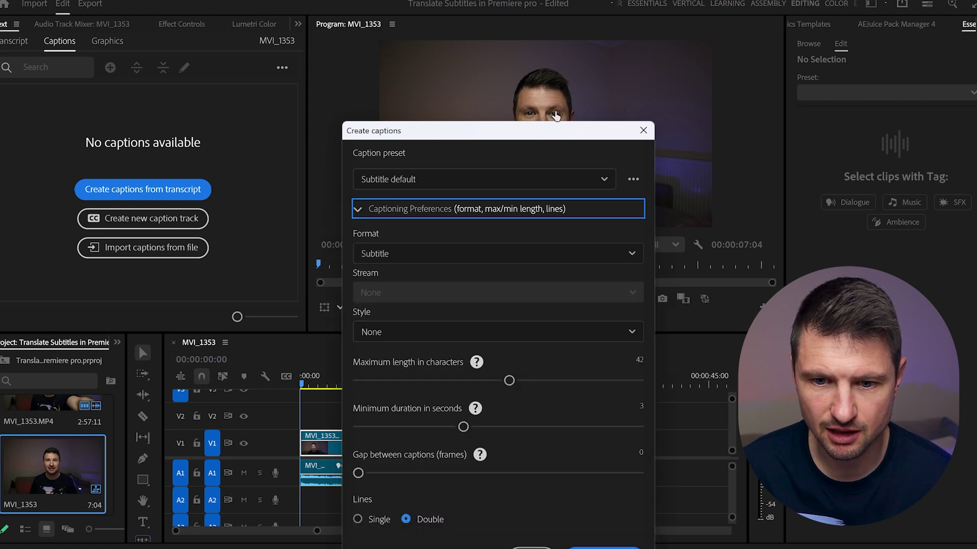
drag(539, 129, 542, 23)
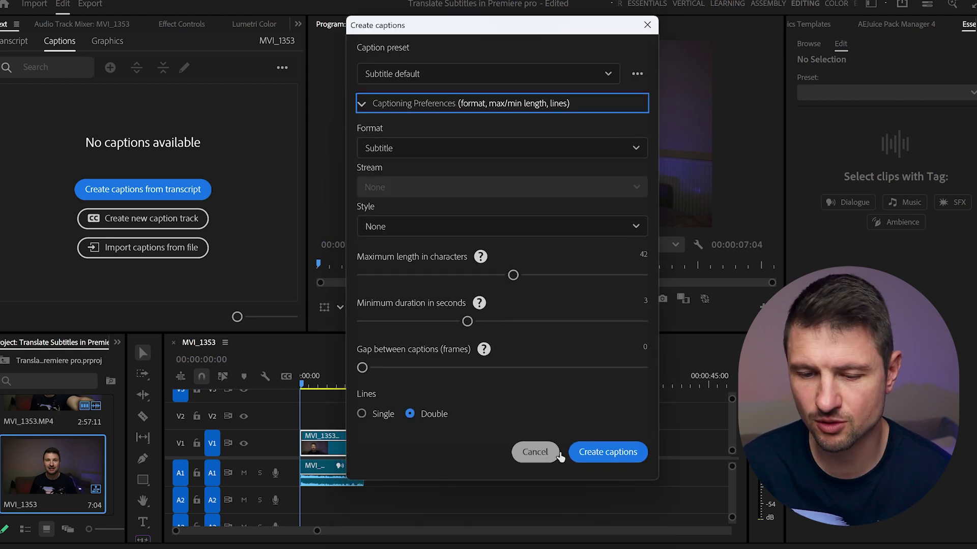
click(361, 414)
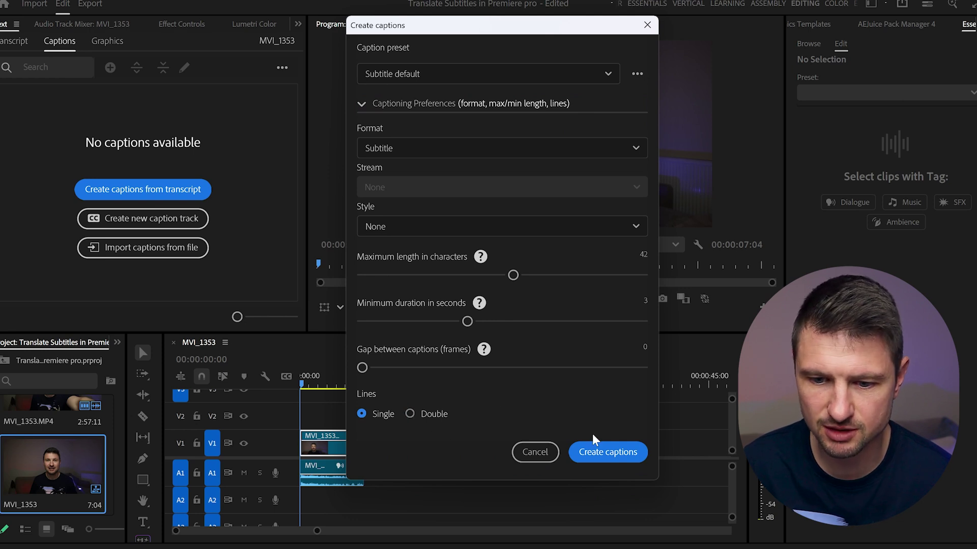
click(607, 451)
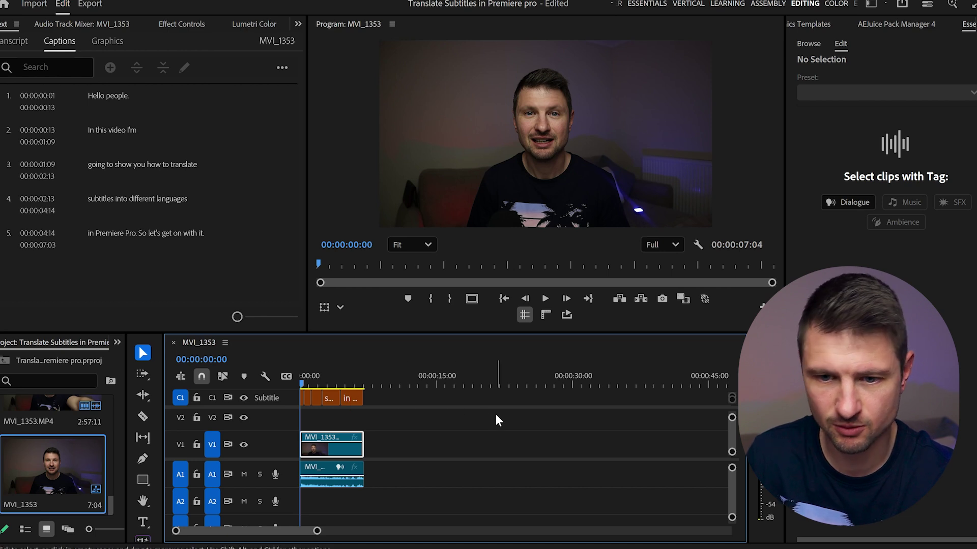
Step: Play the sequence to preview the captions and slightly enlarge the program monitor
key(space)
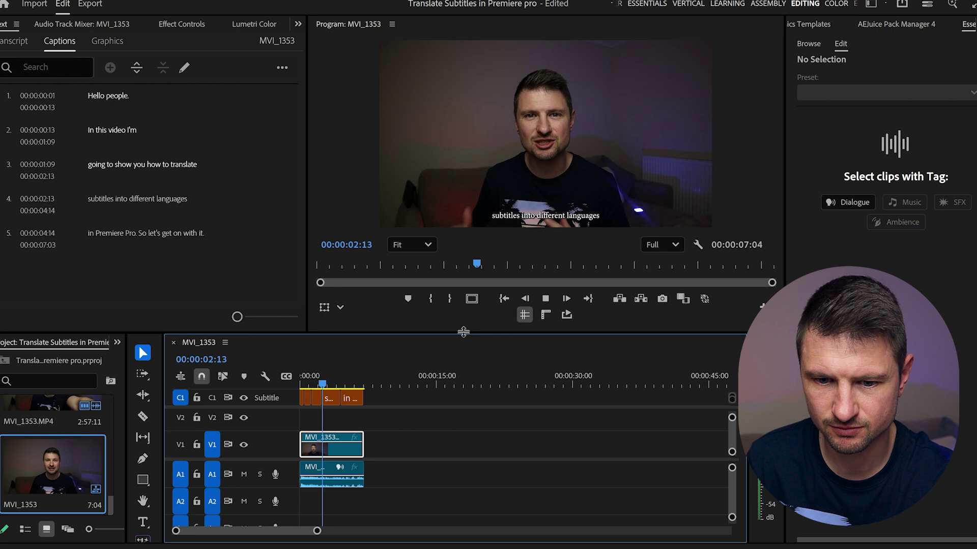
drag(463, 352, 463, 363)
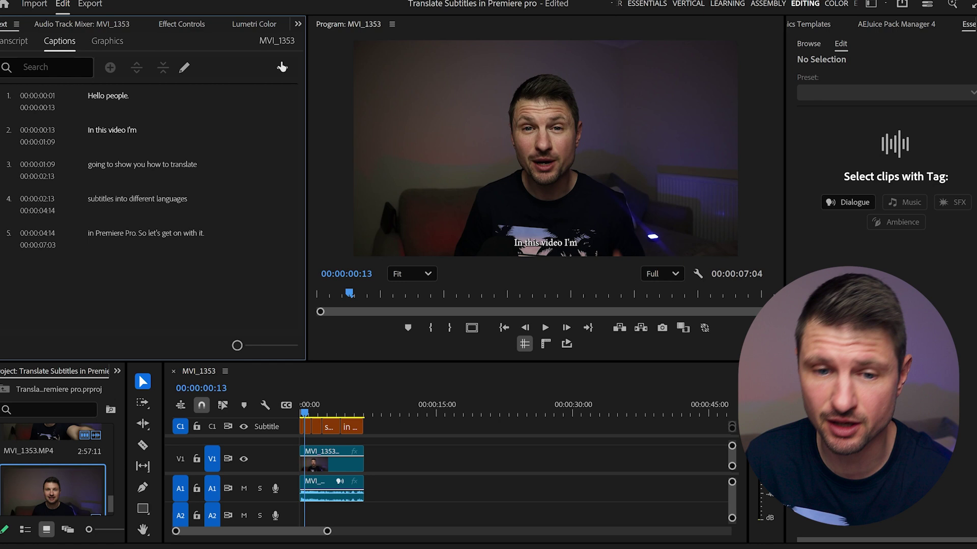
Step: Bring up the Subtitle track's options and the Captions panel's actions menu
right_click(280, 425)
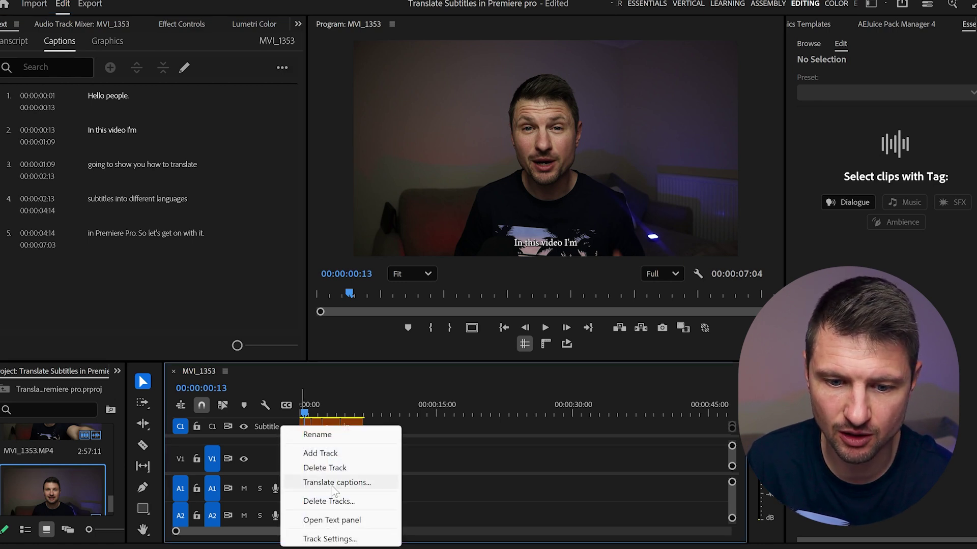
click(281, 68)
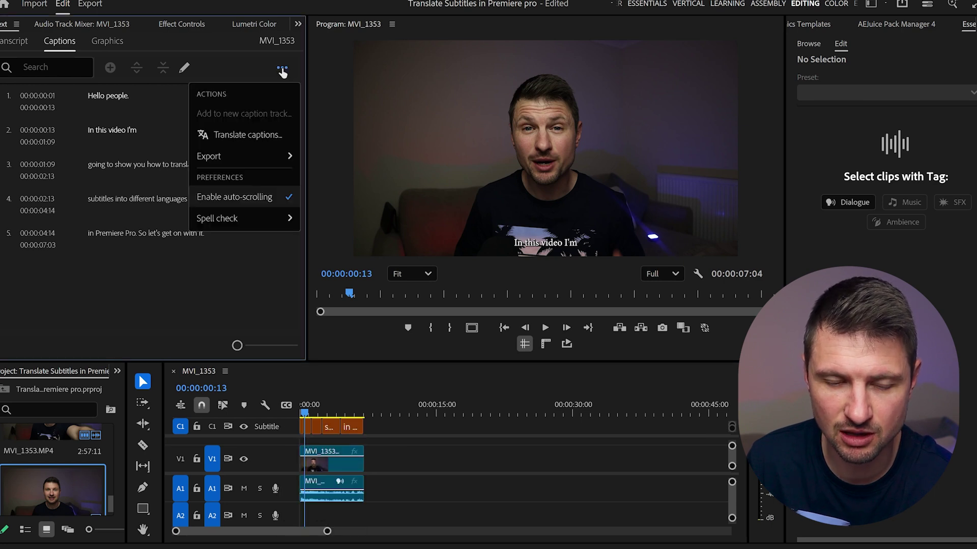
Step: Start Translate Captions, move the dialog up, and show the Target Language list
click(258, 137)
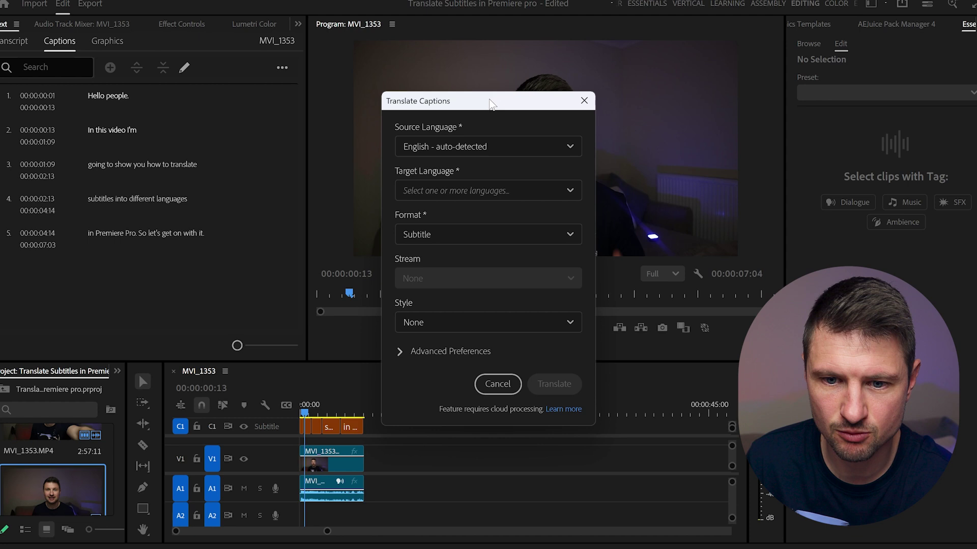
drag(489, 106, 489, 74)
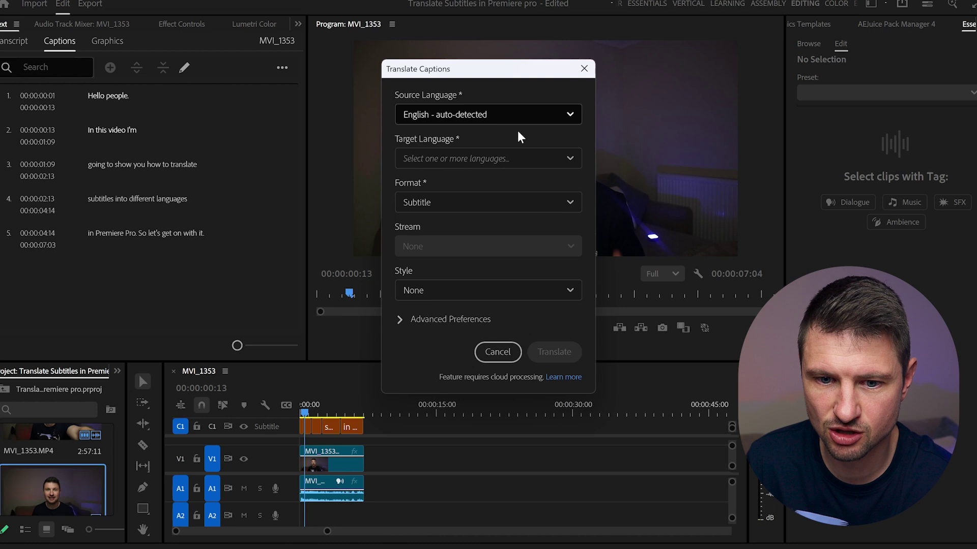
click(534, 159)
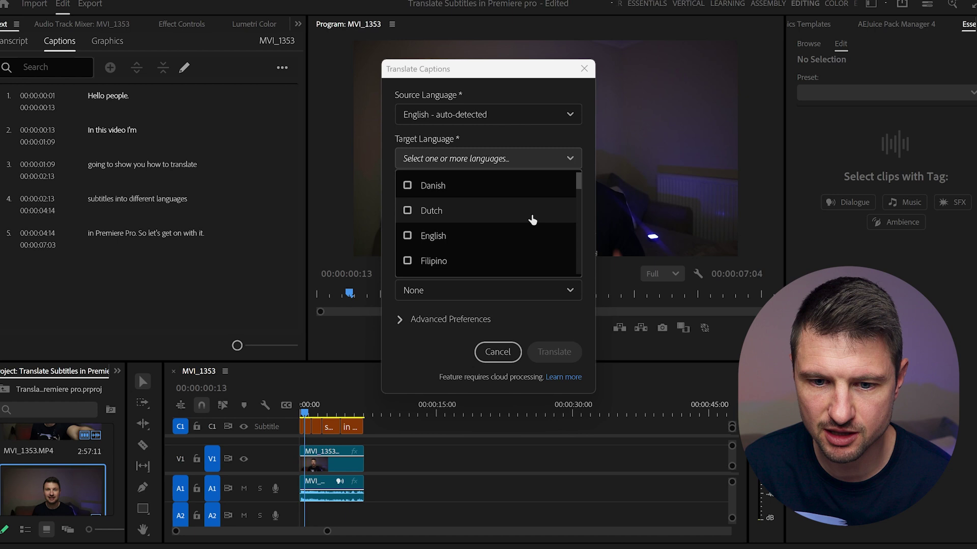
scroll(532, 220, down, 1)
scroll(533, 220, down, 1)
scroll(533, 221, down, 1)
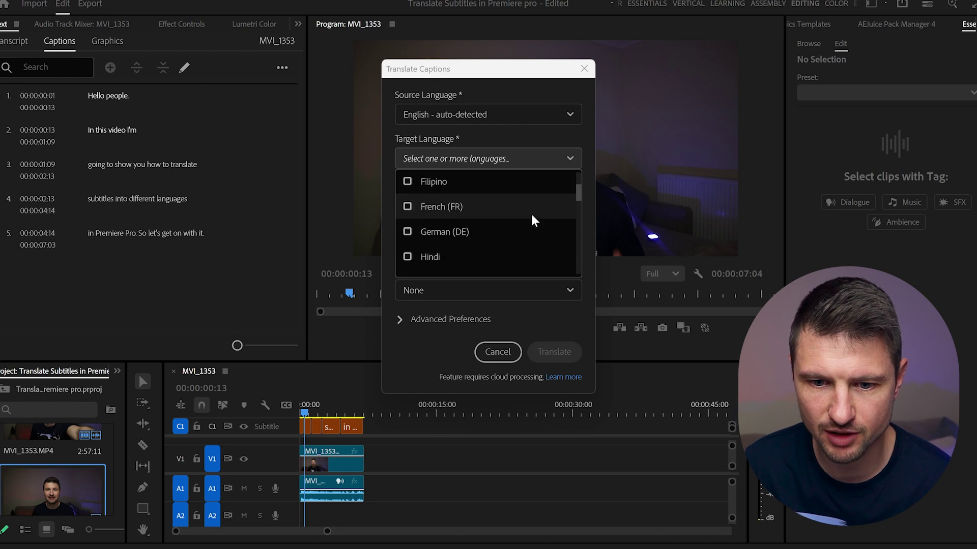
scroll(533, 221, down, 1)
scroll(532, 220, down, 1)
scroll(532, 221, down, 1)
scroll(533, 220, down, 1)
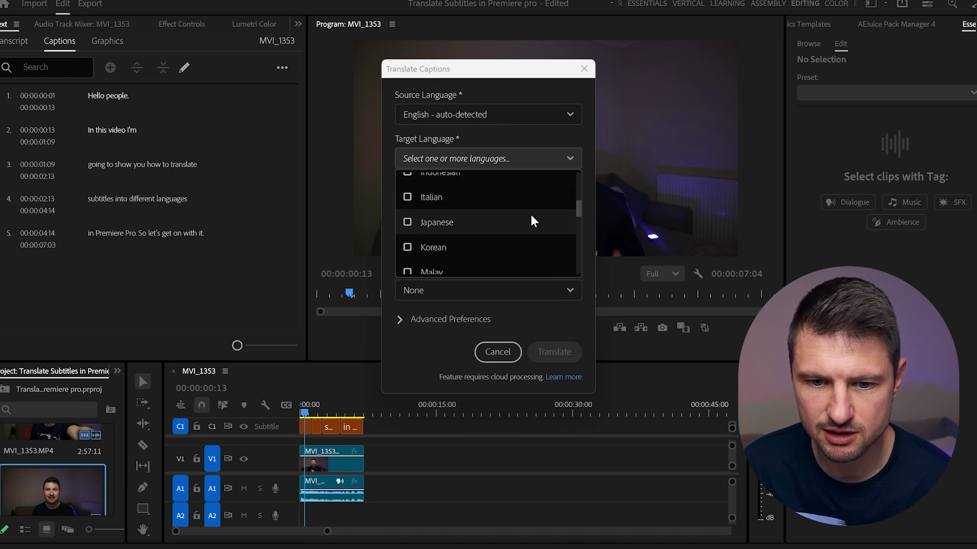
scroll(533, 220, down, 1)
scroll(533, 220, down, 1)
scroll(533, 221, down, 1)
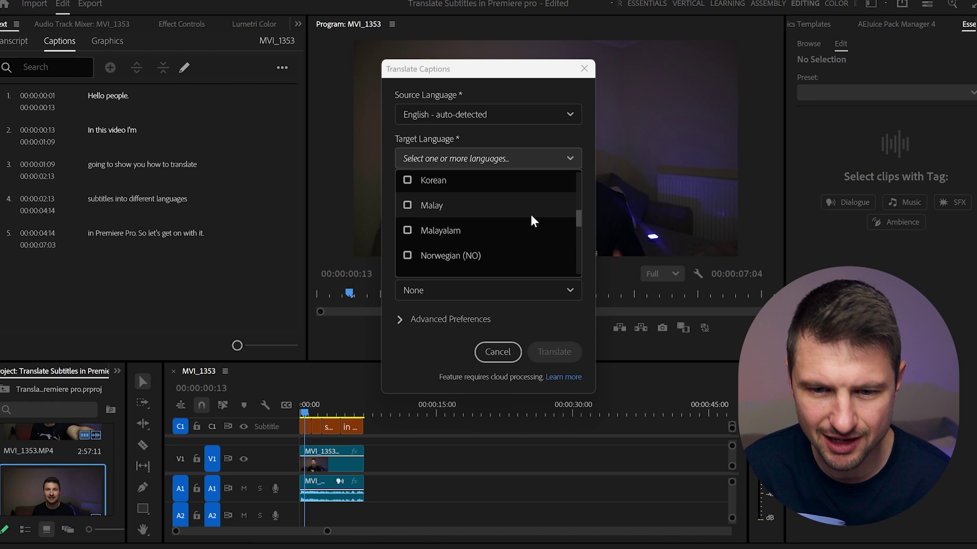
scroll(533, 221, down, 1)
scroll(533, 221, down, 1)
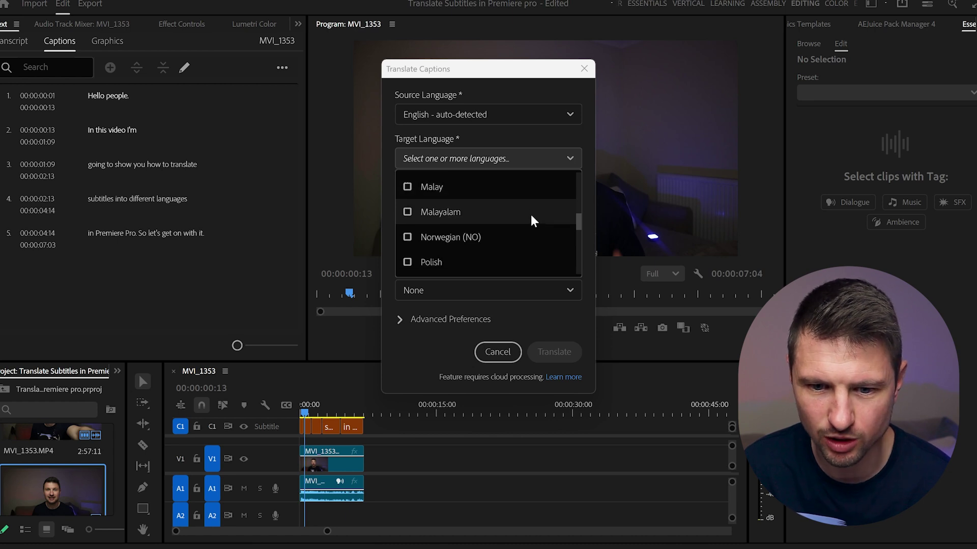
scroll(532, 221, down, 1)
scroll(533, 220, down, 1)
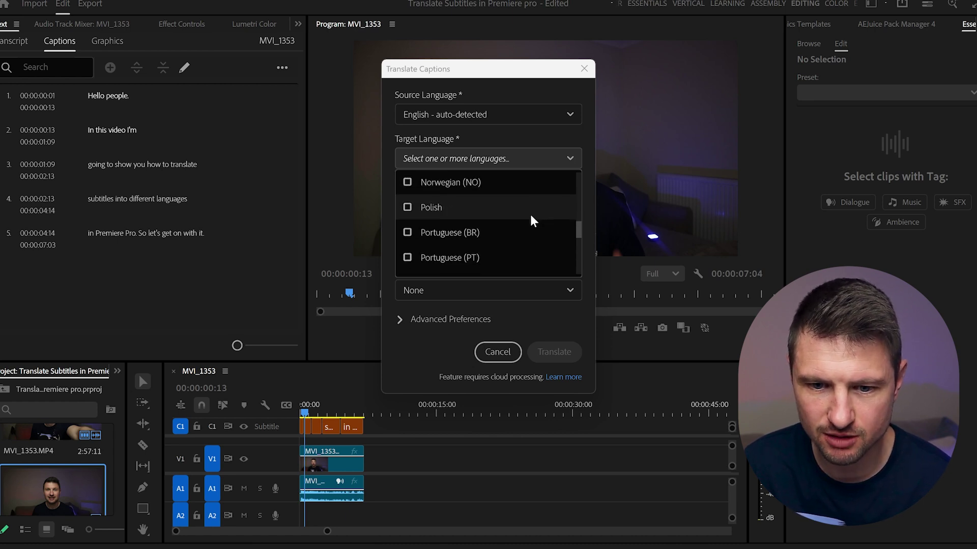
scroll(533, 220, down, 1)
scroll(532, 221, down, 1)
scroll(532, 221, up, 1)
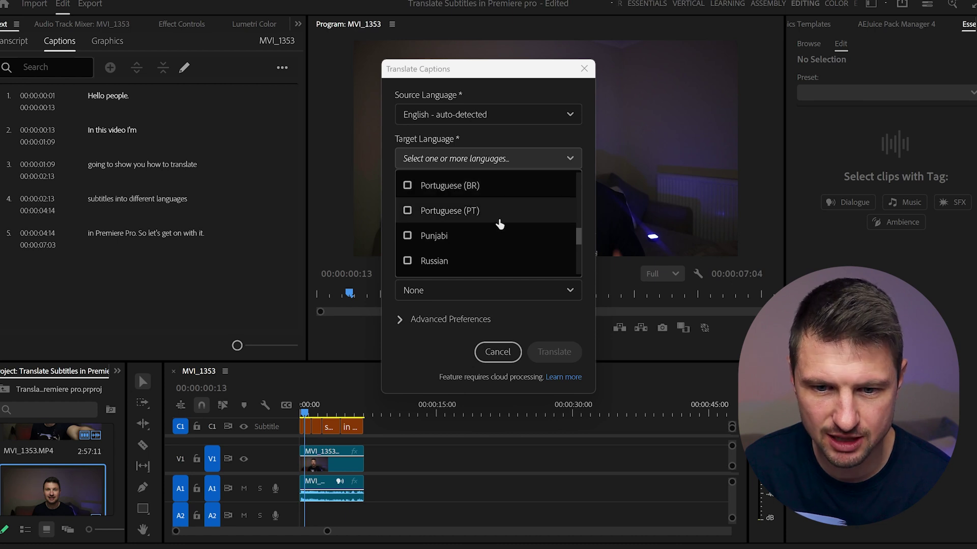
scroll(500, 224, down, 1)
scroll(500, 224, down, 1)
scroll(500, 224, down, 1)
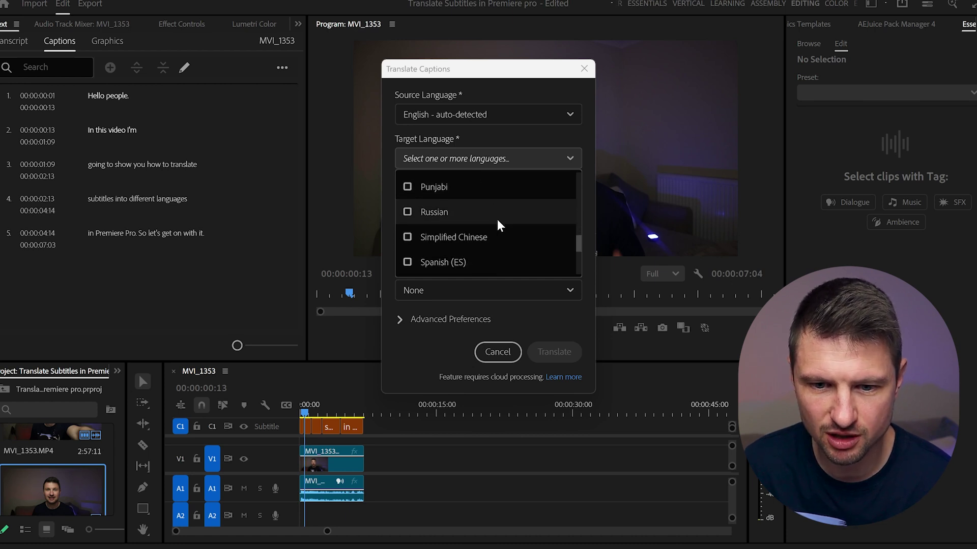
scroll(500, 224, down, 2)
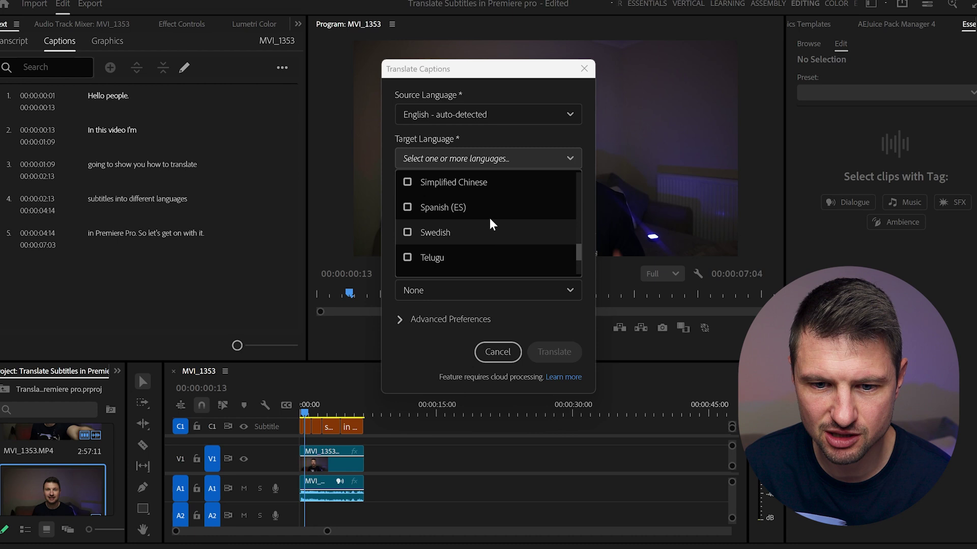
scroll(492, 224, down, 1)
scroll(493, 224, down, 1)
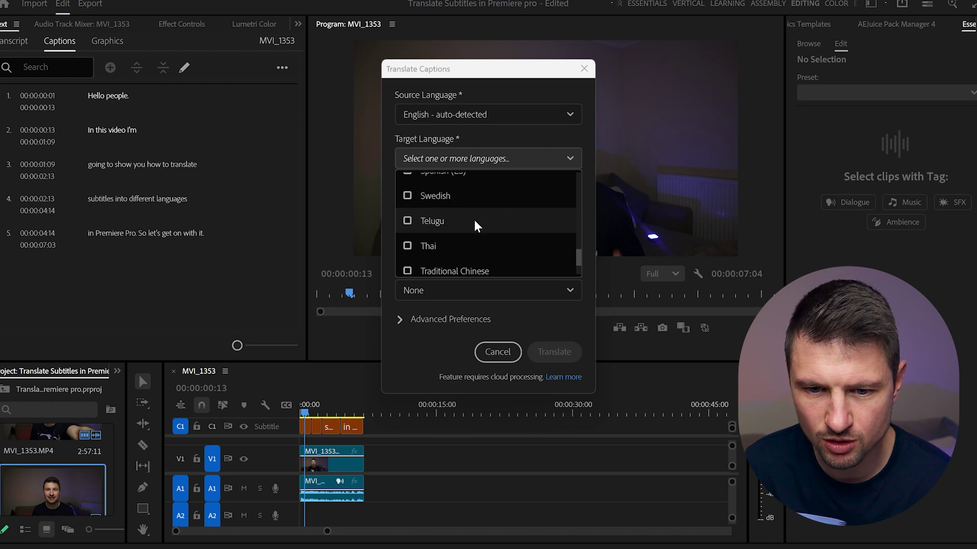
scroll(475, 224, down, 1)
scroll(475, 224, down, 1)
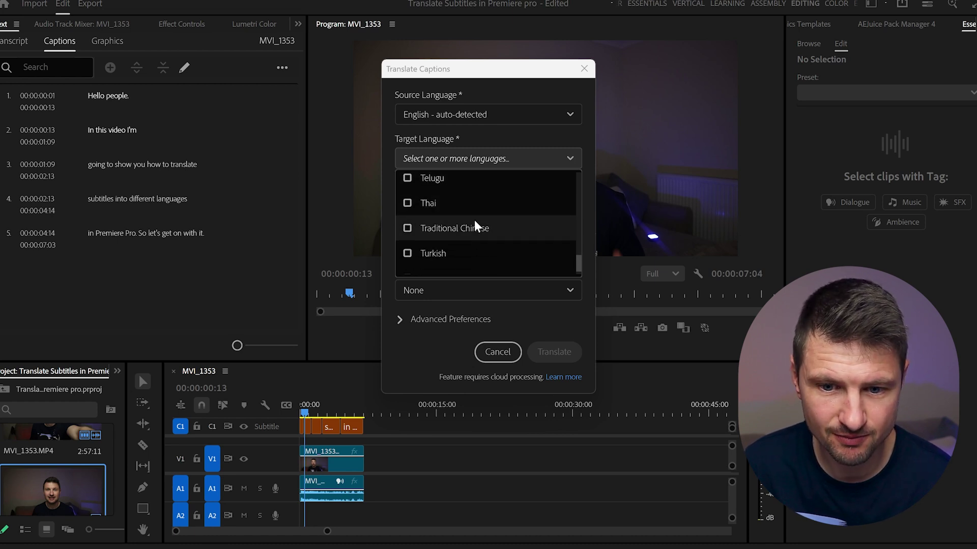
scroll(495, 240, down, 1)
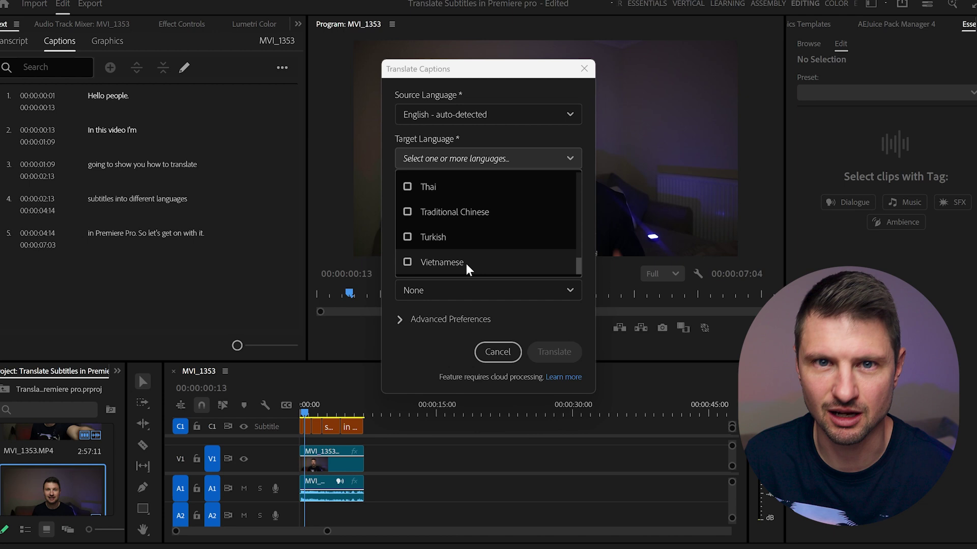
scroll(467, 268, up, 1)
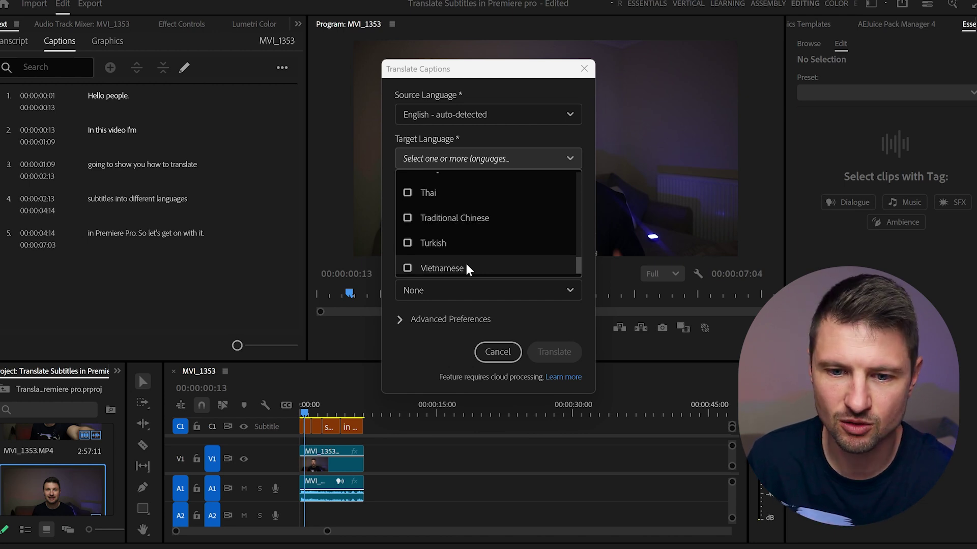
scroll(468, 268, down, 1)
drag(580, 268, 579, 213)
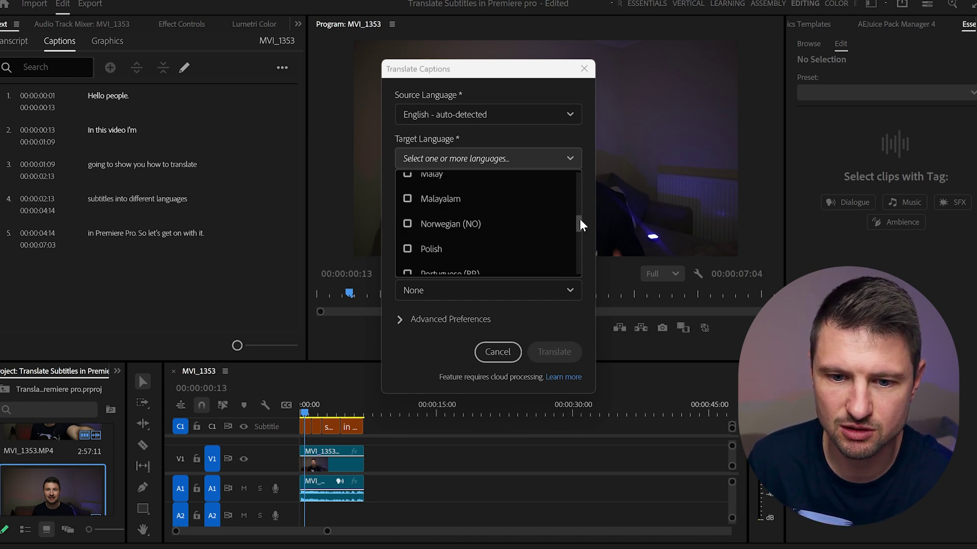
scroll(540, 221, down, 2)
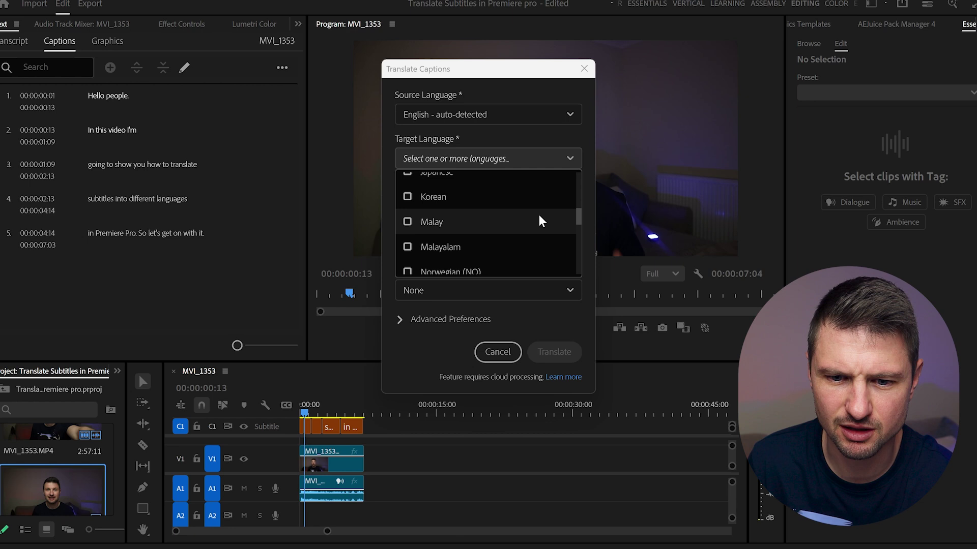
scroll(541, 221, down, 2)
scroll(541, 221, down, 2)
scroll(540, 221, down, 3)
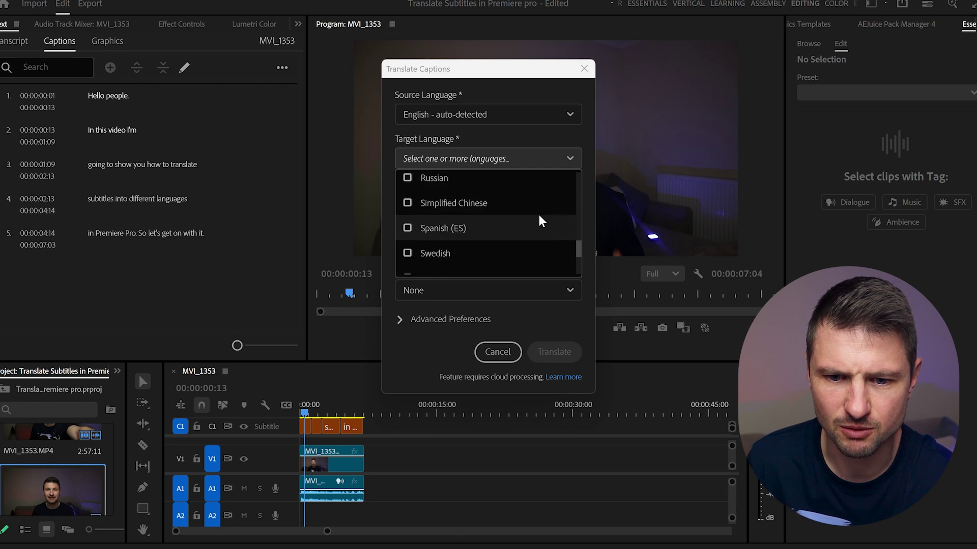
Step: Choose Spanish (ES) as target language and set Advanced Preferences Lines to Single
click(468, 230)
scroll(435, 290, down, 1)
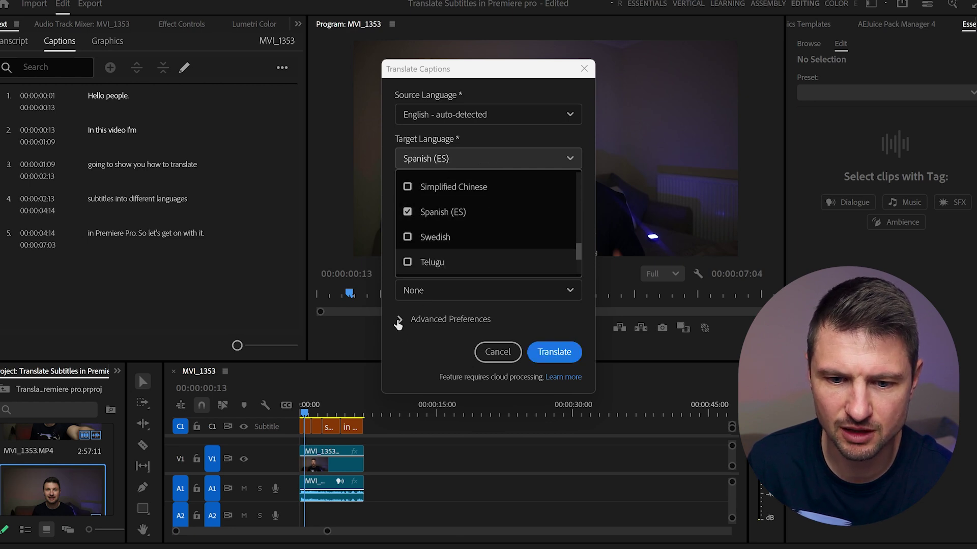
click(397, 323)
click(398, 322)
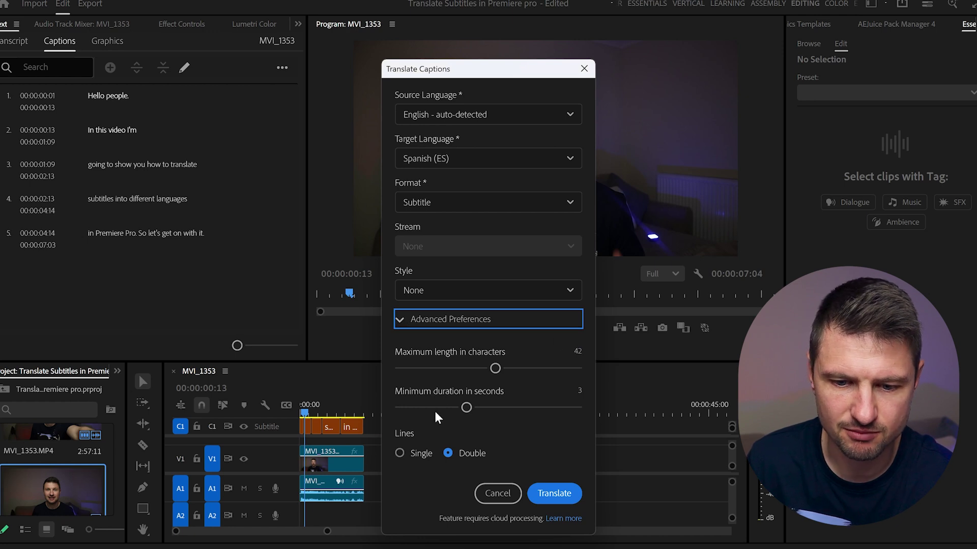
click(399, 453)
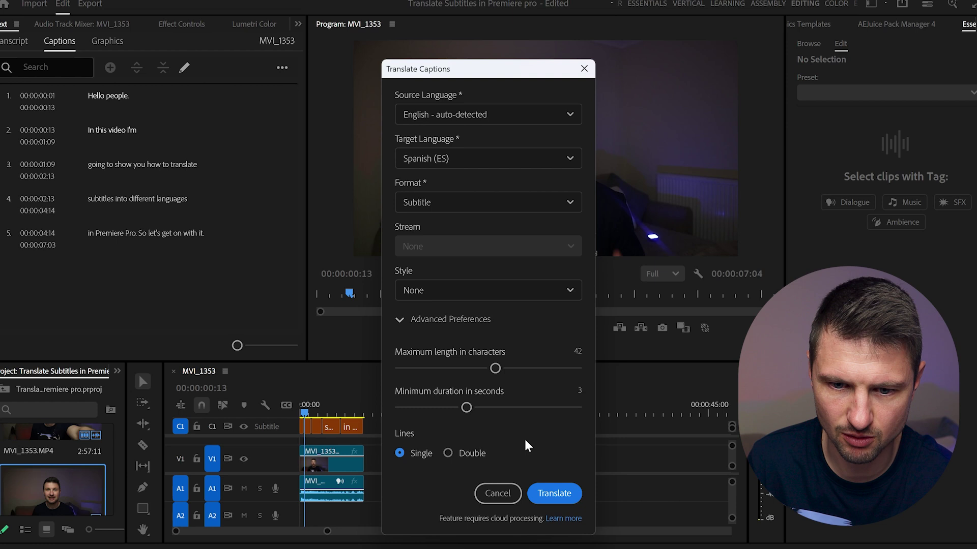
Step: Translate the captions into Spanish, enlarge the timeline, and toggle C1/C2 visibility to preview Spanish
click(545, 494)
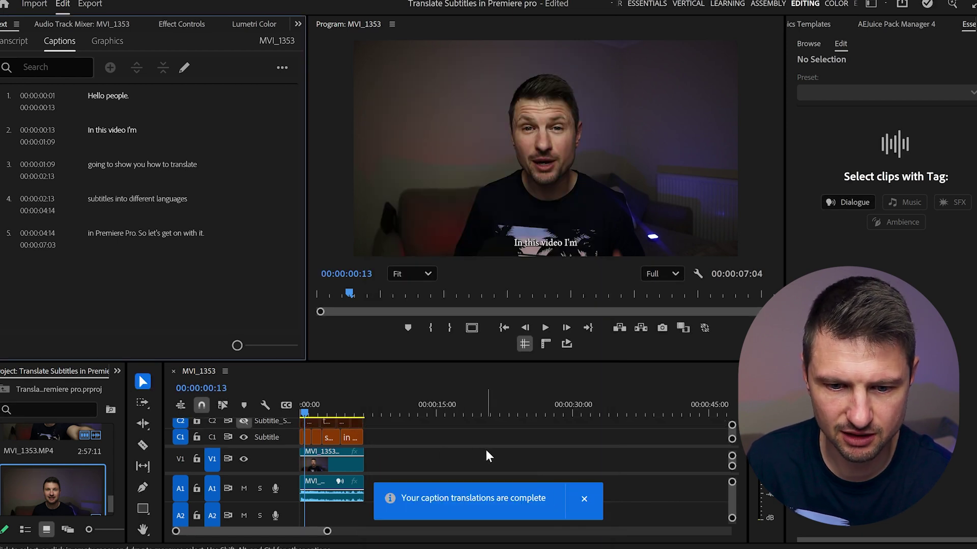
drag(439, 364, 440, 311)
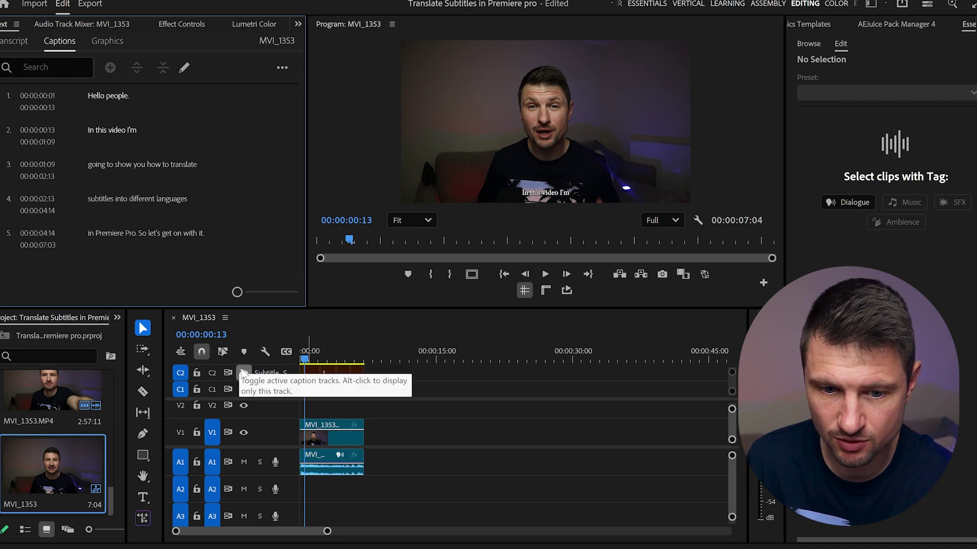
click(244, 390)
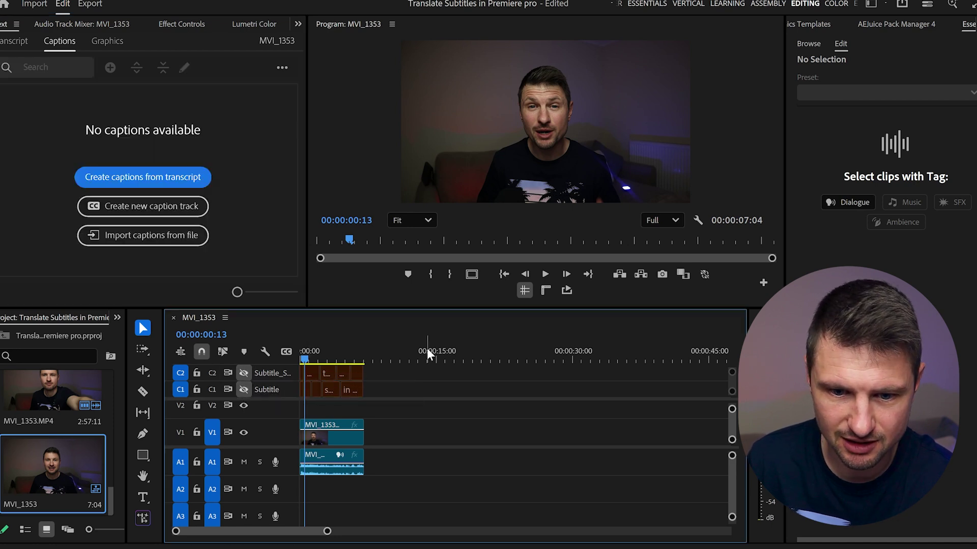
click(244, 373)
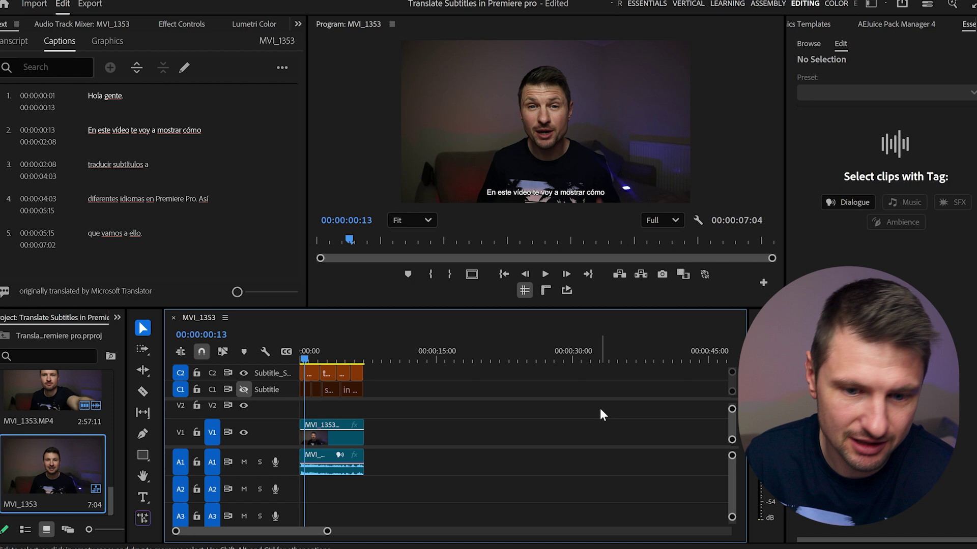
Step: Show the English C1 track again and delete all its caption clips
click(243, 389)
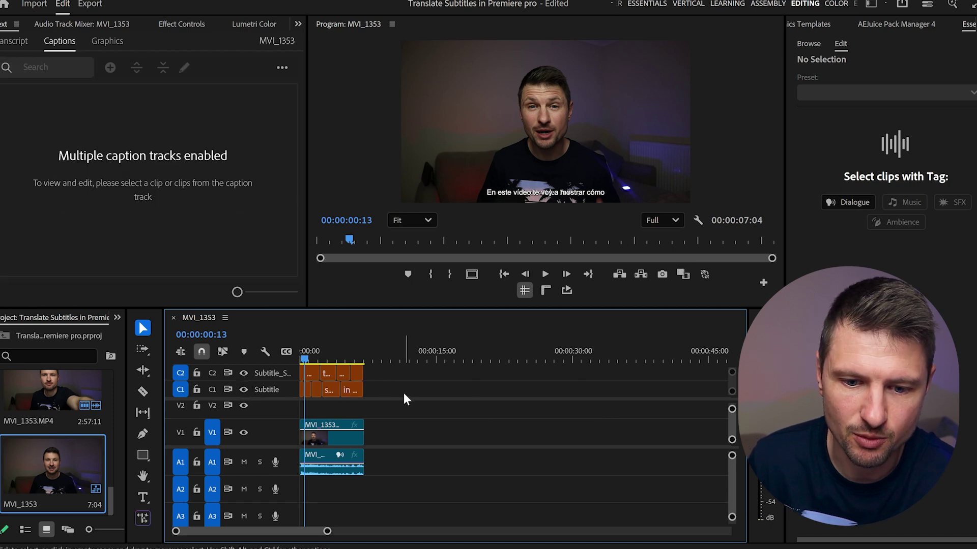
drag(404, 393, 297, 390)
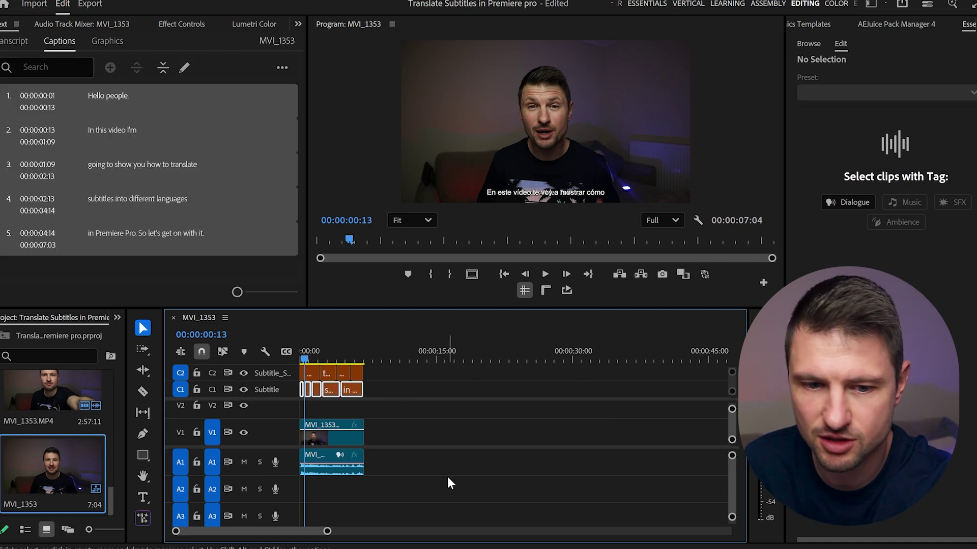
key(Delete)
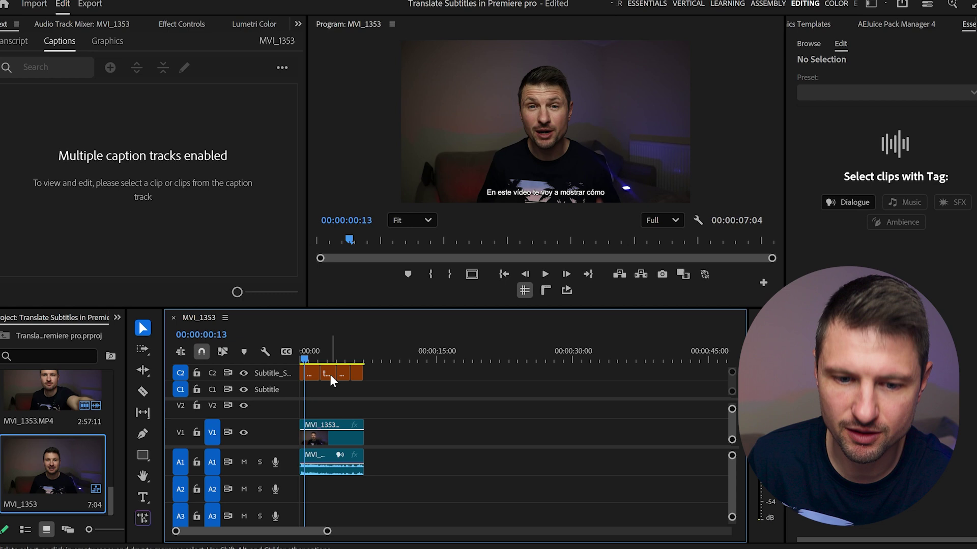
Step: Translate the Spanish C2 captions back into English
right_click(273, 375)
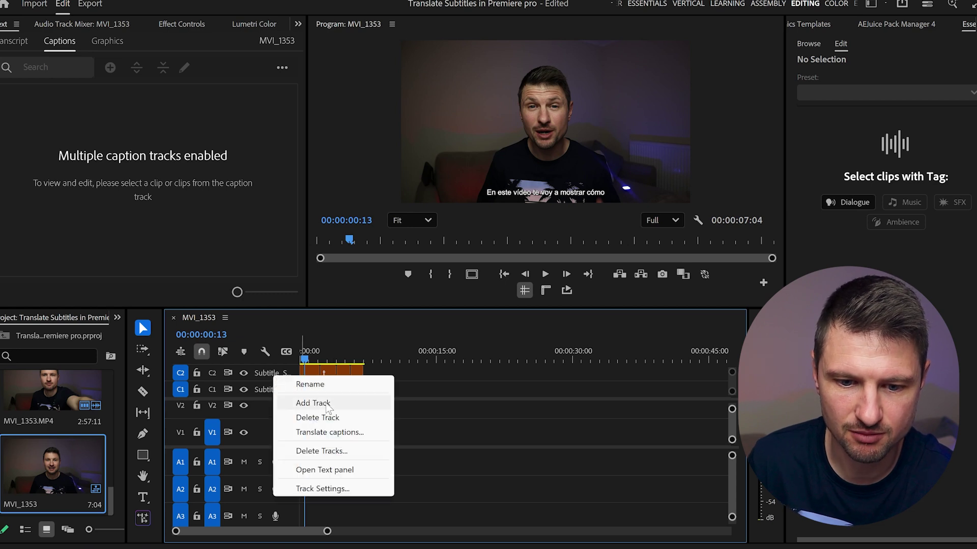
click(328, 433)
click(488, 191)
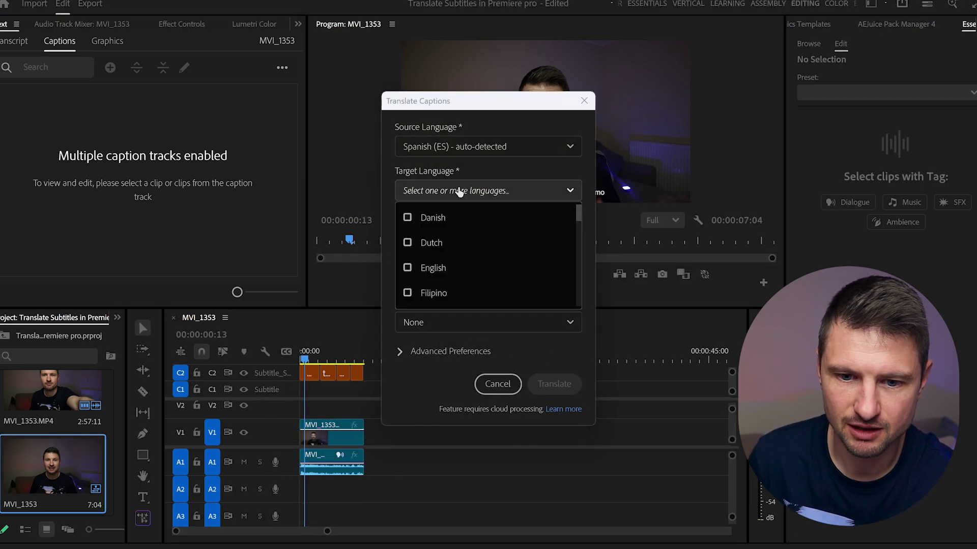
click(407, 269)
scroll(458, 268, down, 1)
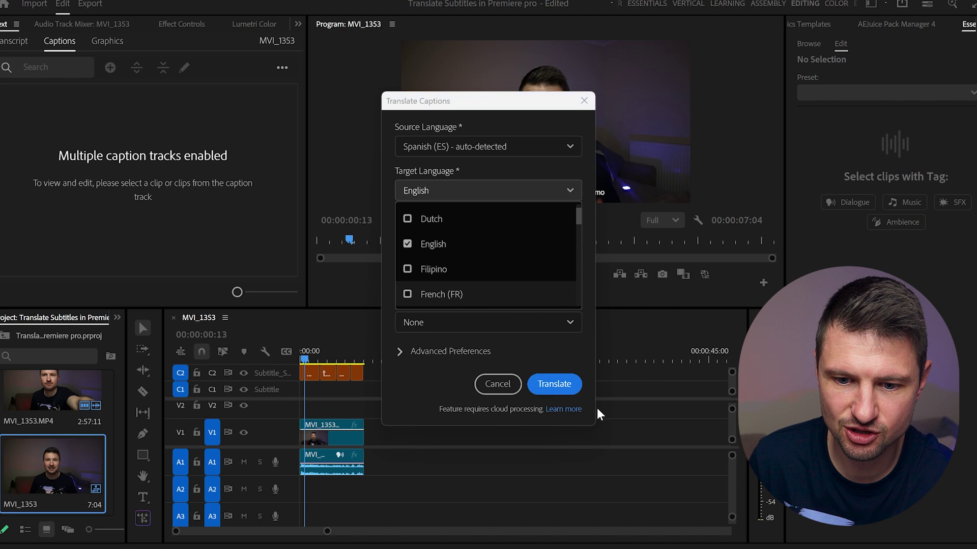
click(600, 415)
click(554, 383)
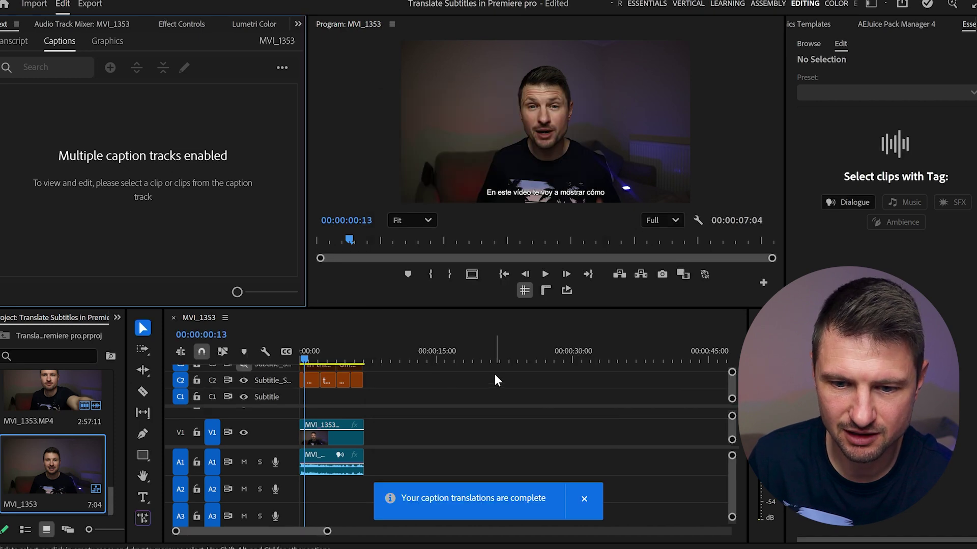
Step: Dismiss the translation notice and delete the empty Subtitle track
click(371, 391)
right_click(282, 396)
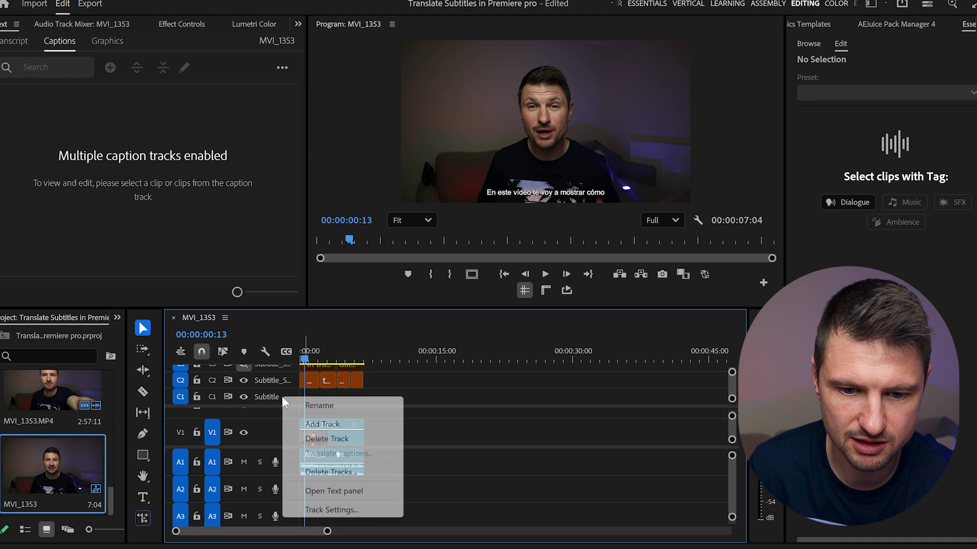
click(327, 438)
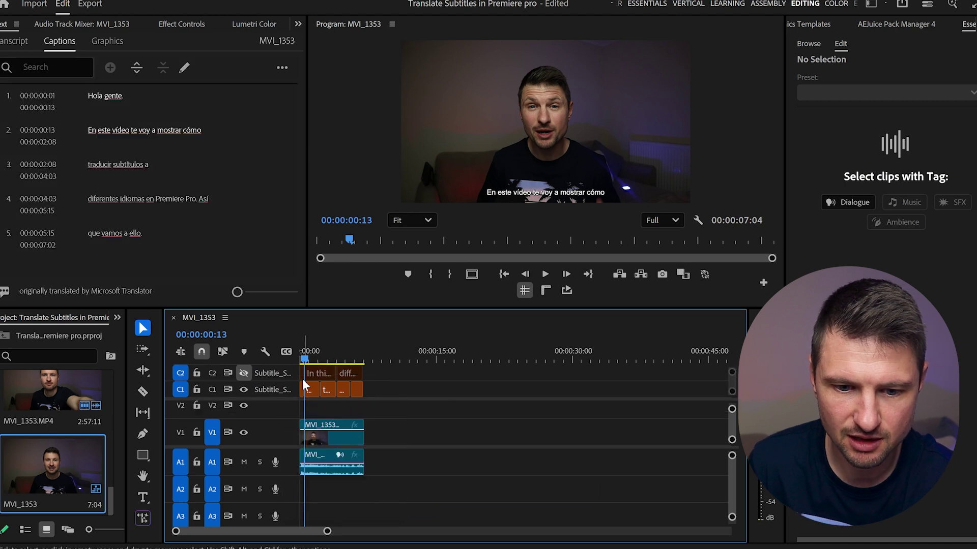
Step: Hide the C1 track, play to check the English captions, and return to the sequence start
click(244, 391)
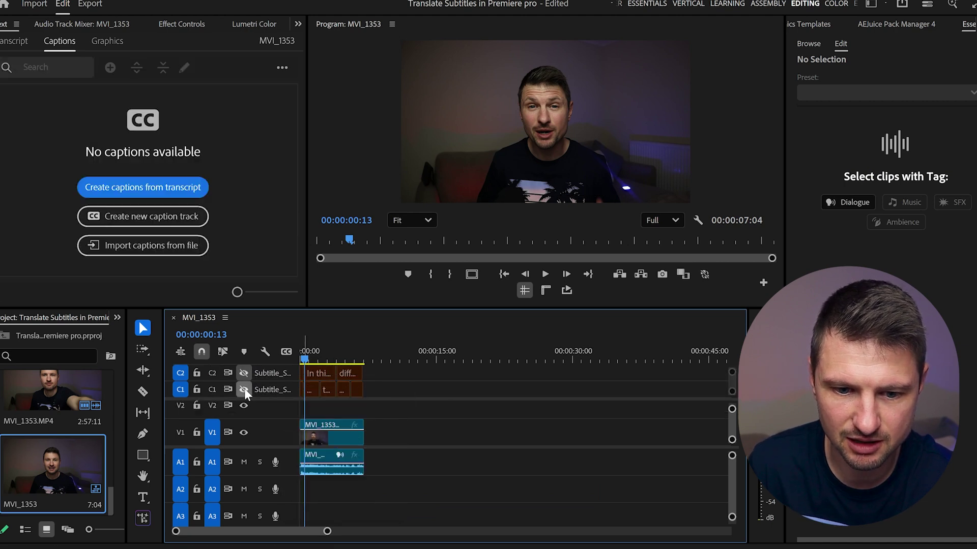
key(space)
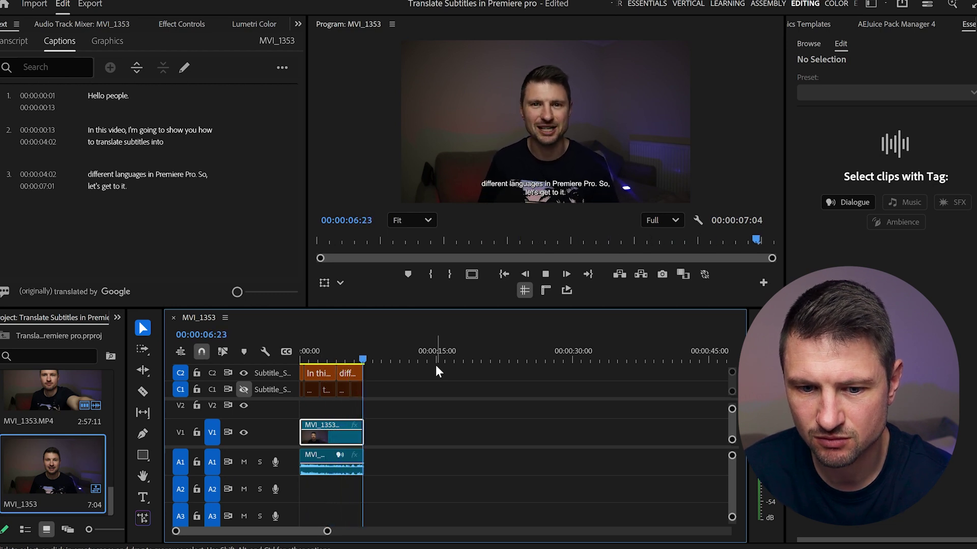
click(307, 360)
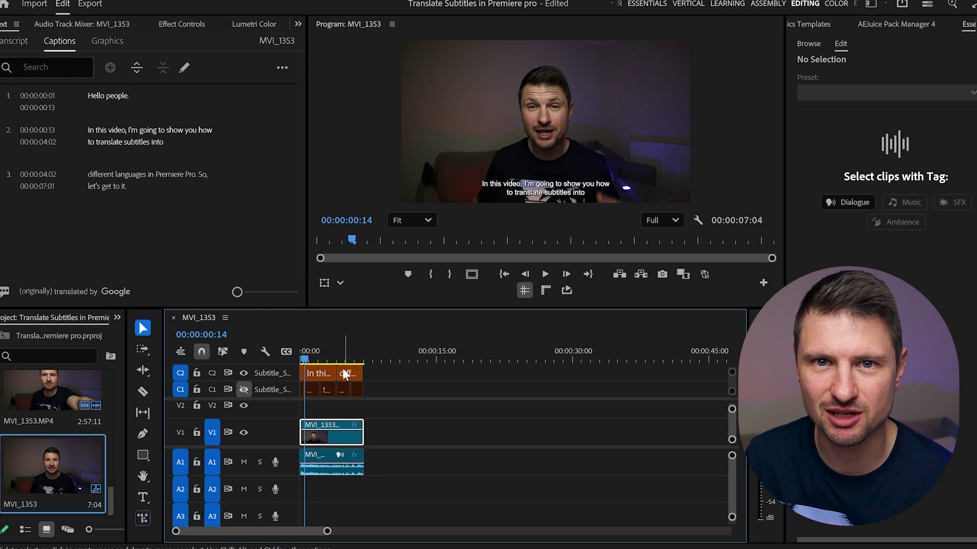
click(513, 420)
key(Home)
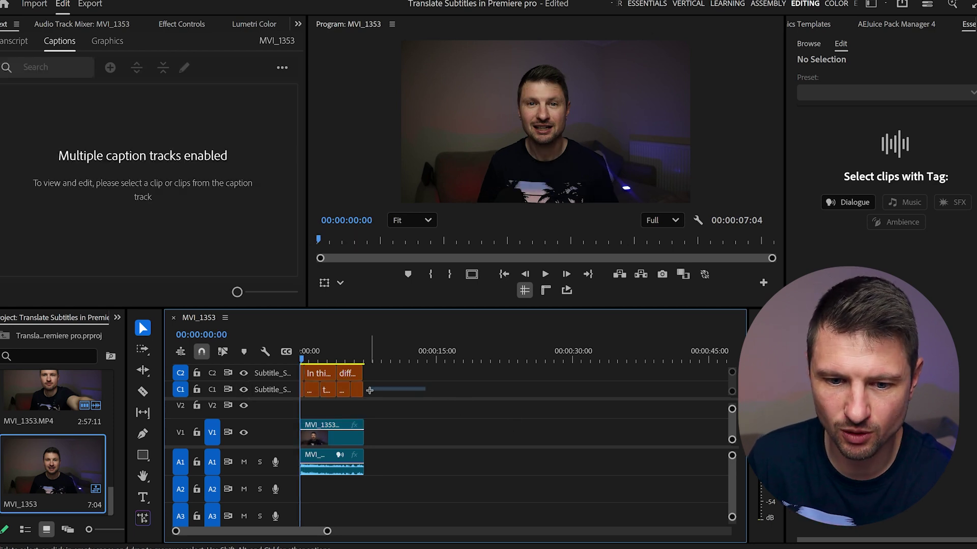
Step: Give the selected Spanish C1 captions a center Align Zone and Position Y 282
drag(446, 402, 294, 391)
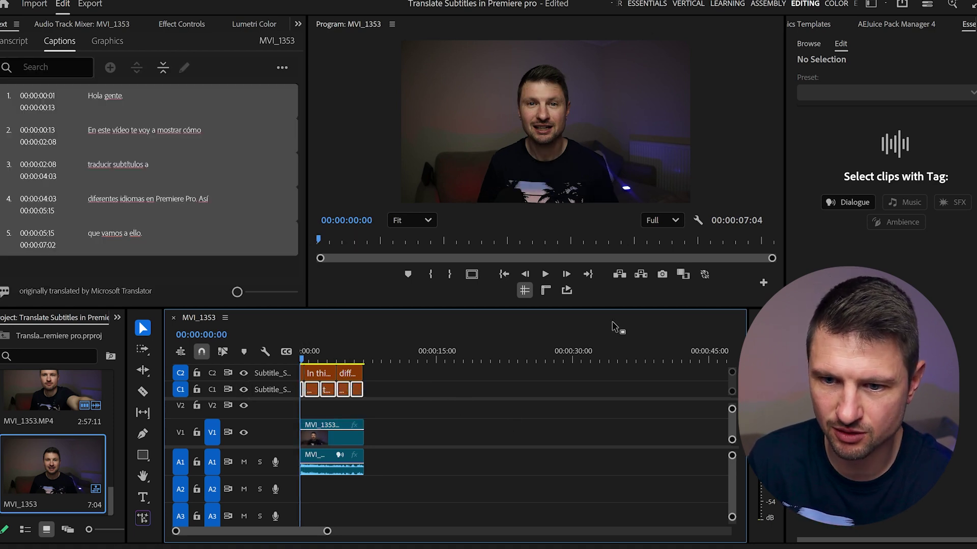
click(309, 357)
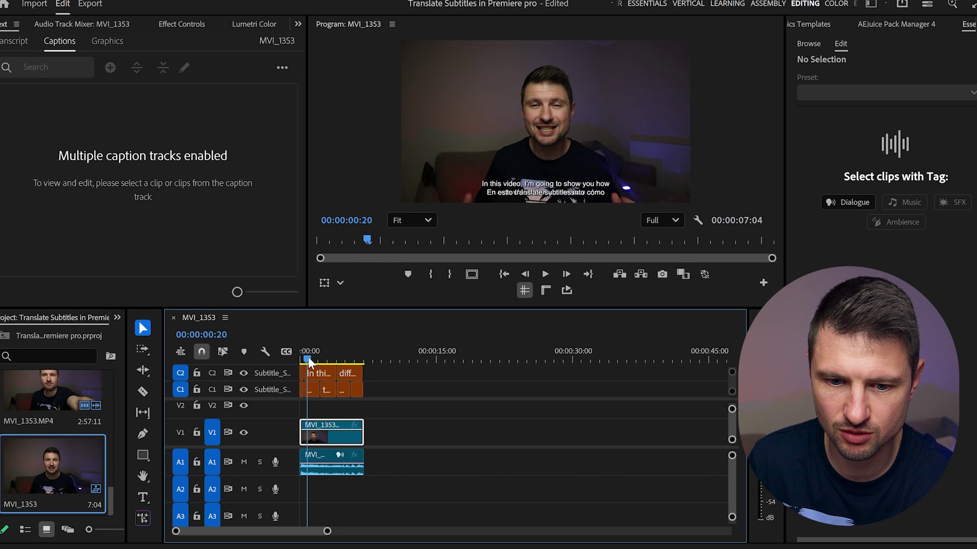
click(297, 24)
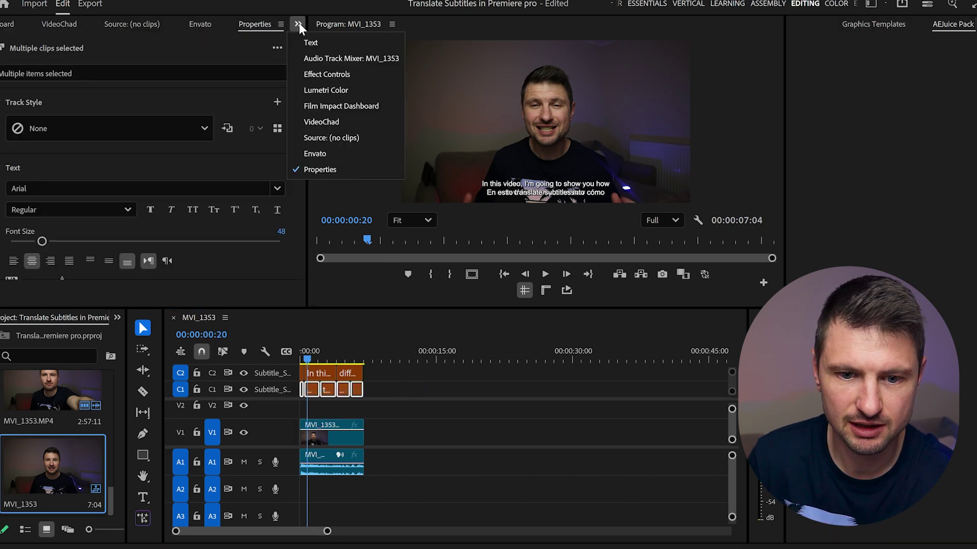
click(321, 165)
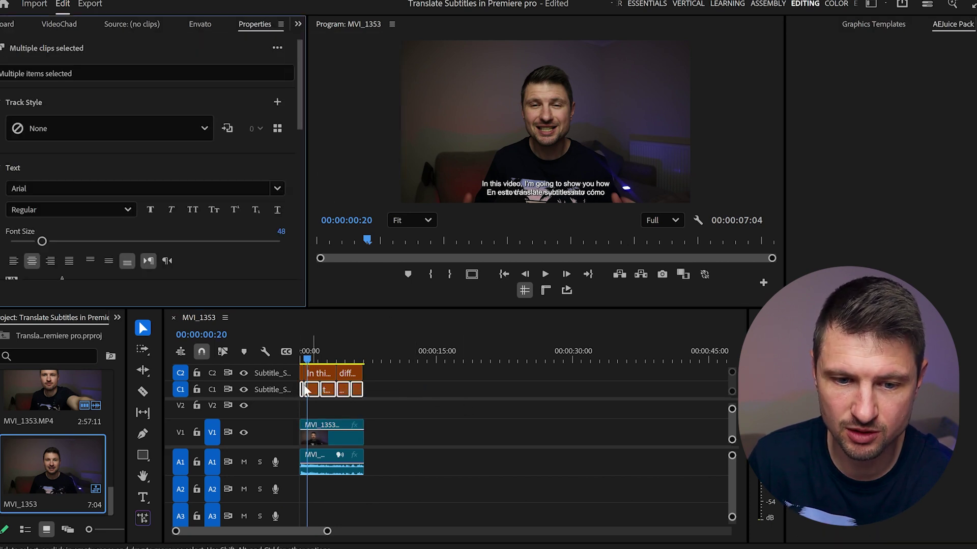
scroll(151, 167, down, 3)
scroll(150, 167, down, 2)
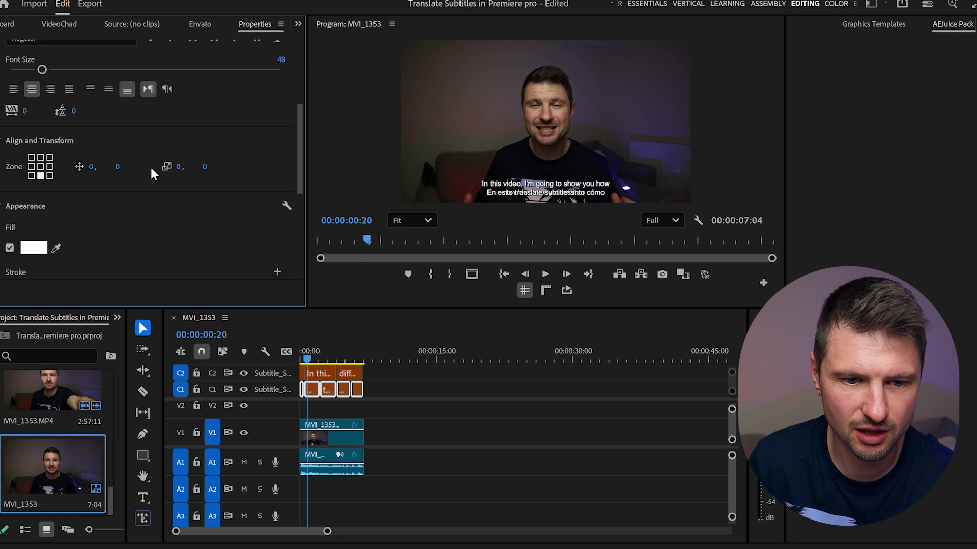
scroll(150, 167, down, 1)
click(40, 143)
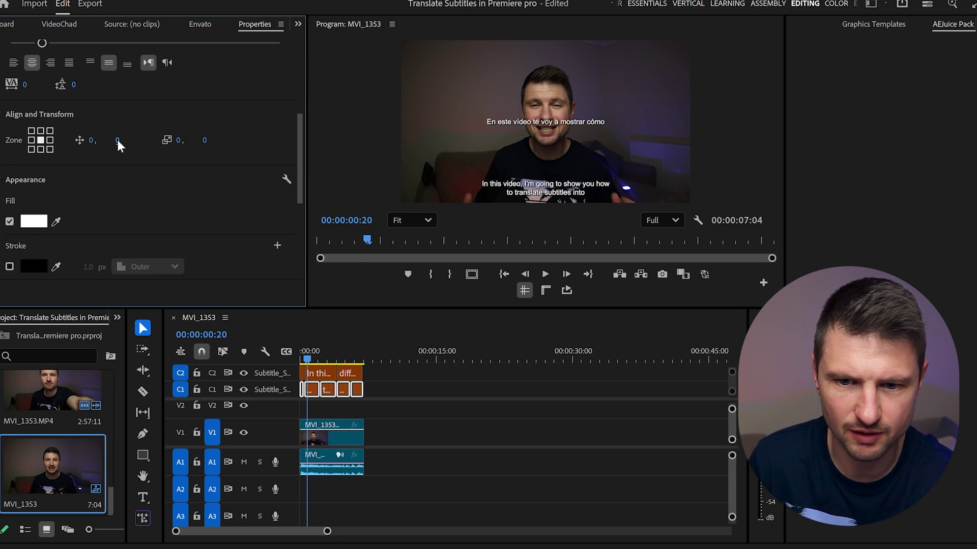
drag(118, 141, 179, 70)
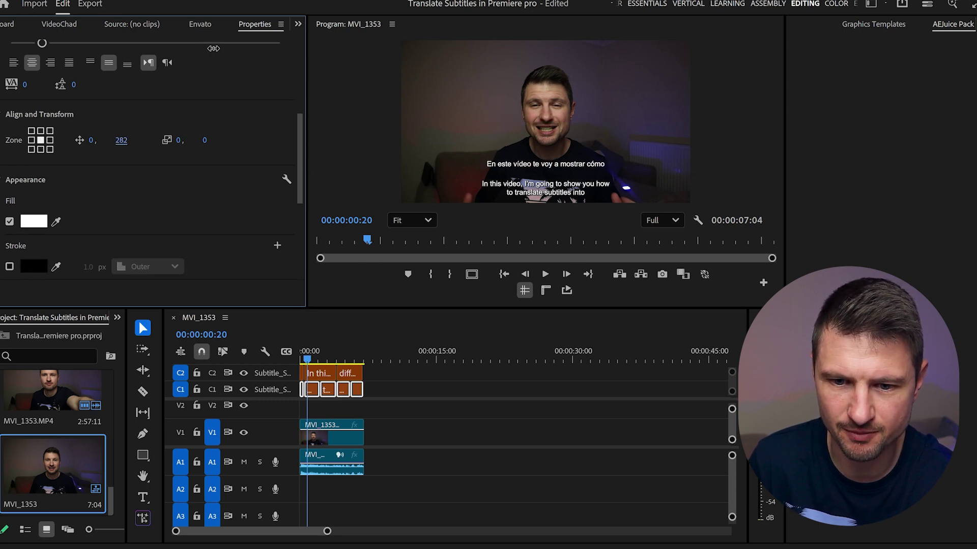
click(332, 432)
key(space)
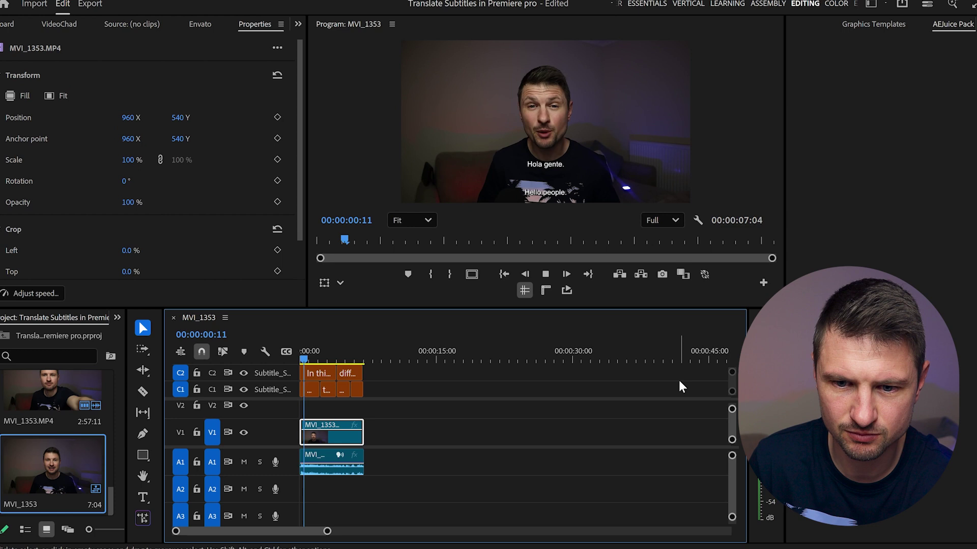